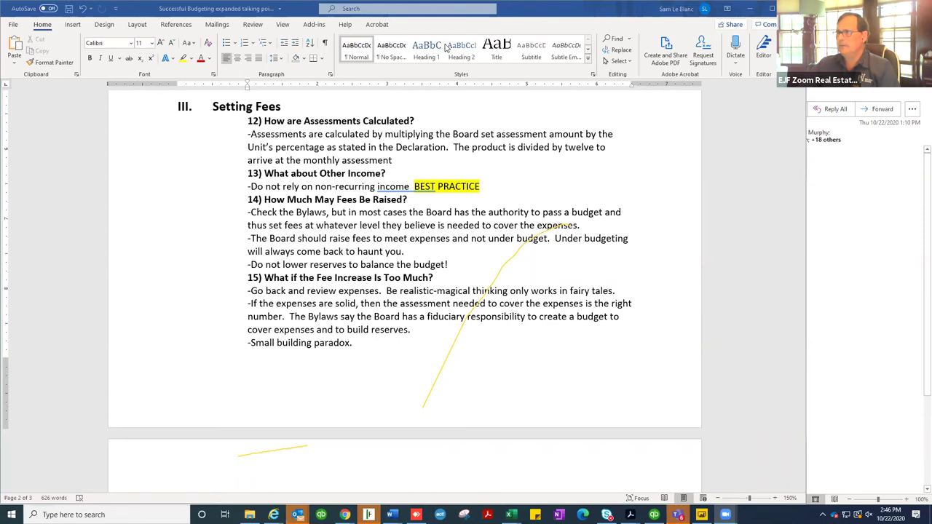
Step: Switch to the Holy Grail Condo workbook in Excel and display the Capital Budget sheet at 150% zoom
key("alt+Tab")
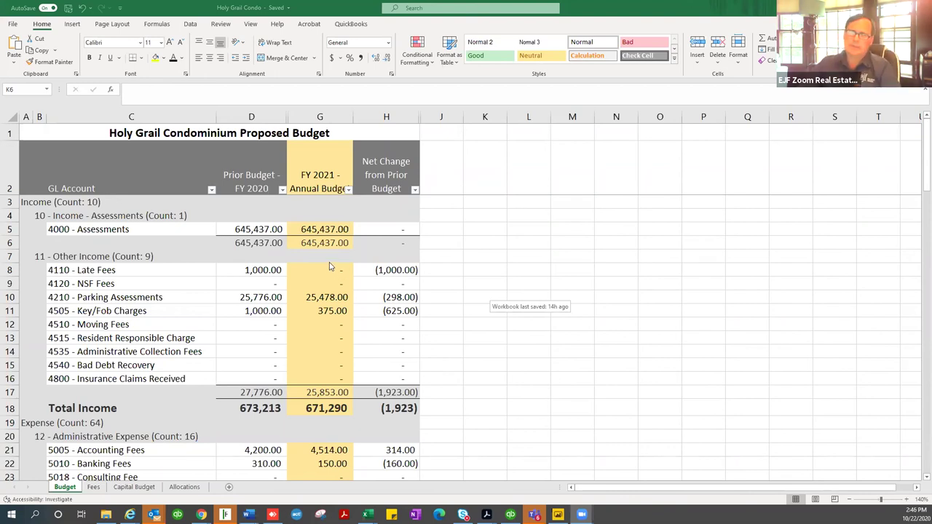
scroll(161, 479, "down", 1)
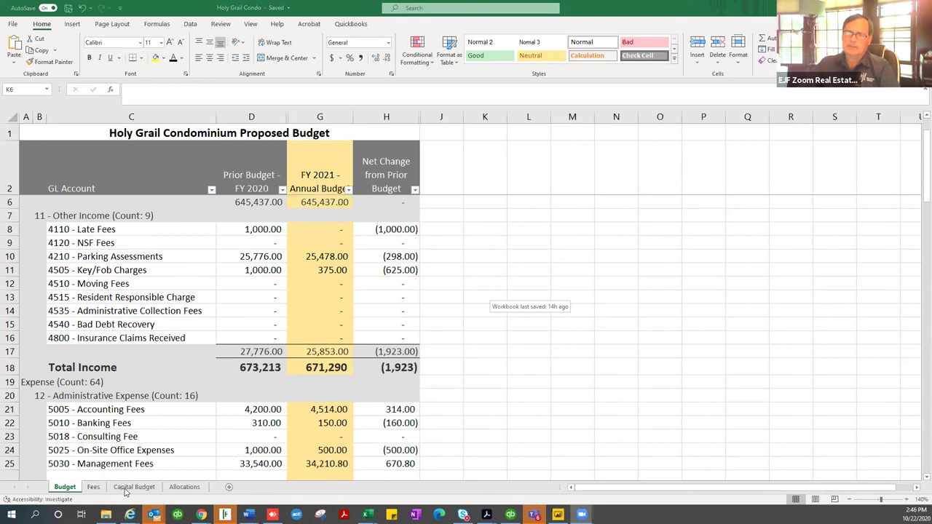
left_click(131, 486)
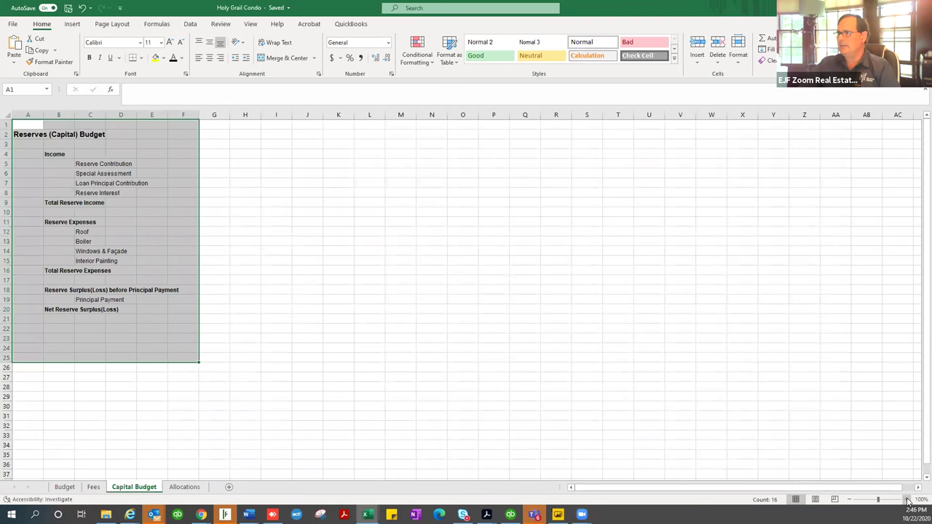
left_click(907, 499)
left_click(907, 500)
left_click(908, 501)
left_click(907, 500)
left_click(907, 500)
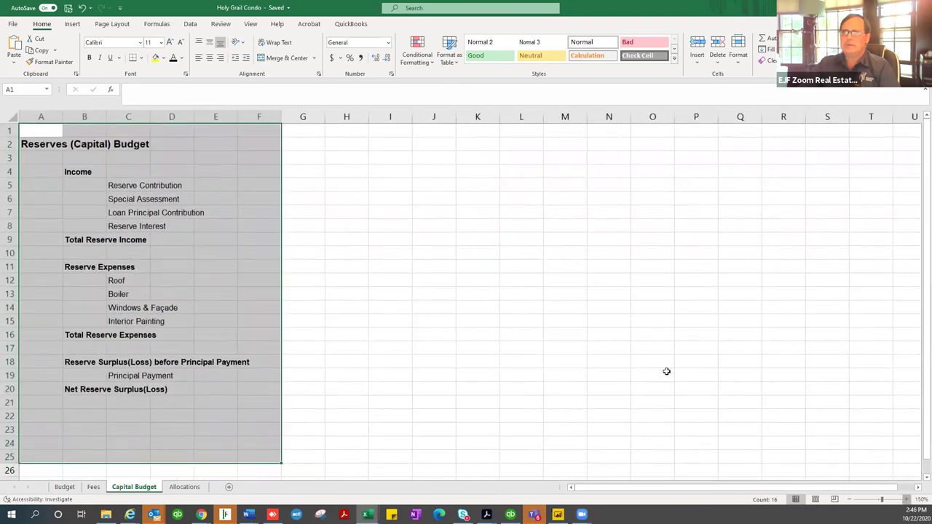
Step: Narrow columns A and B and widen column D so it holds the longest reserve budget row label
left_click(128, 201)
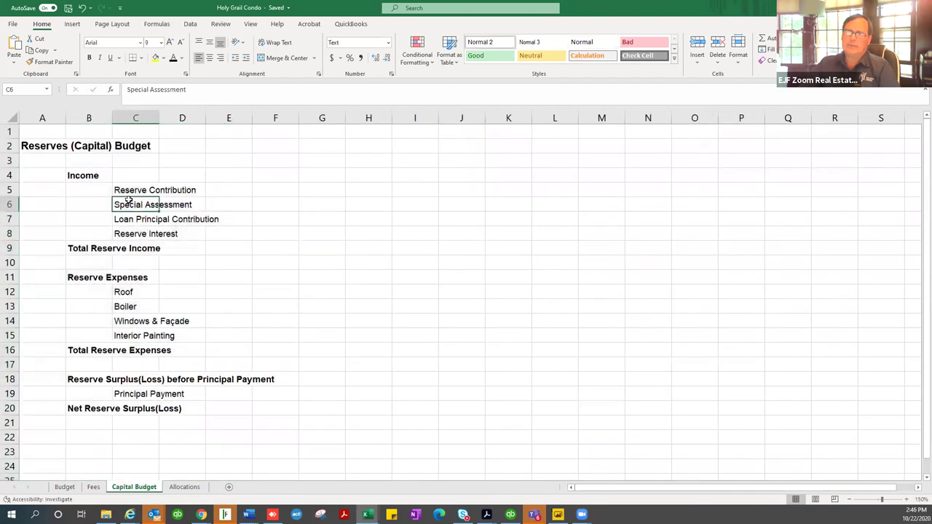
left_click(125, 188)
left_click_drag(112, 116, 91, 116)
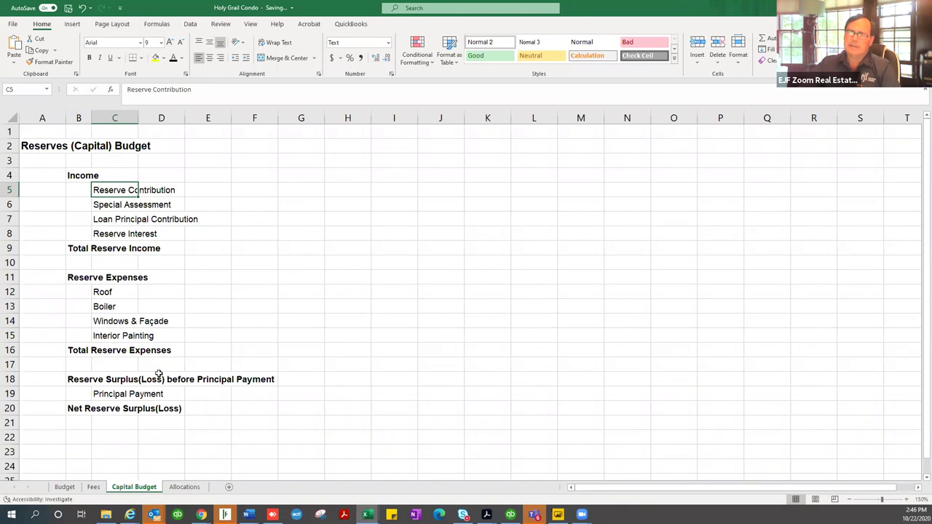
left_click_drag(184, 118, 295, 158)
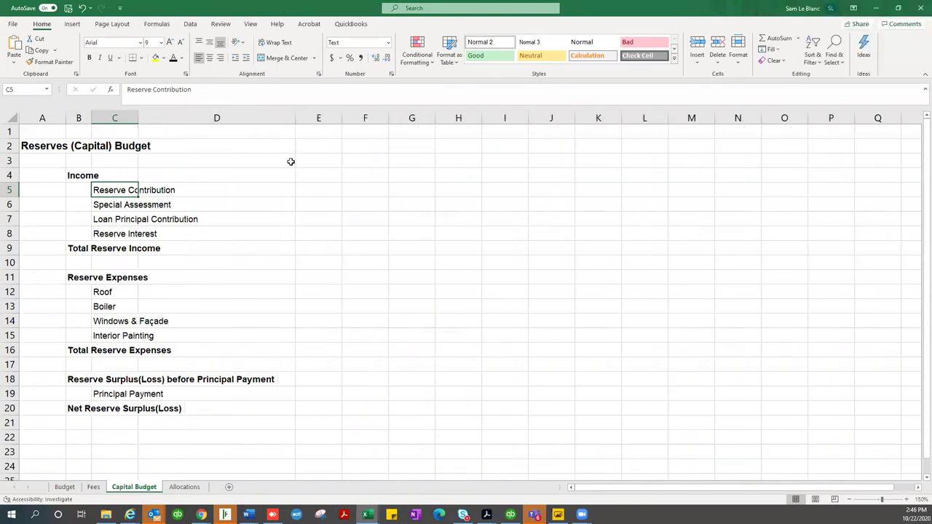
left_click(313, 381)
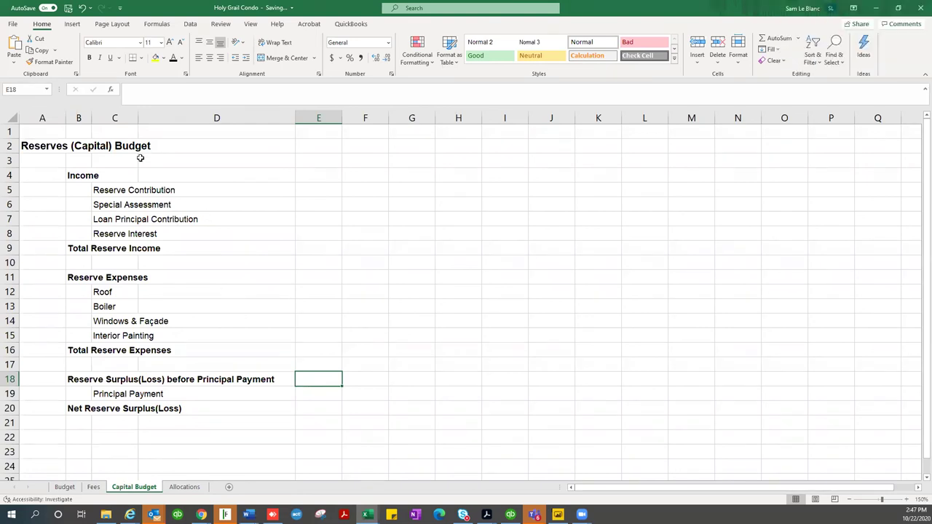
left_click_drag(60, 117, 41, 118)
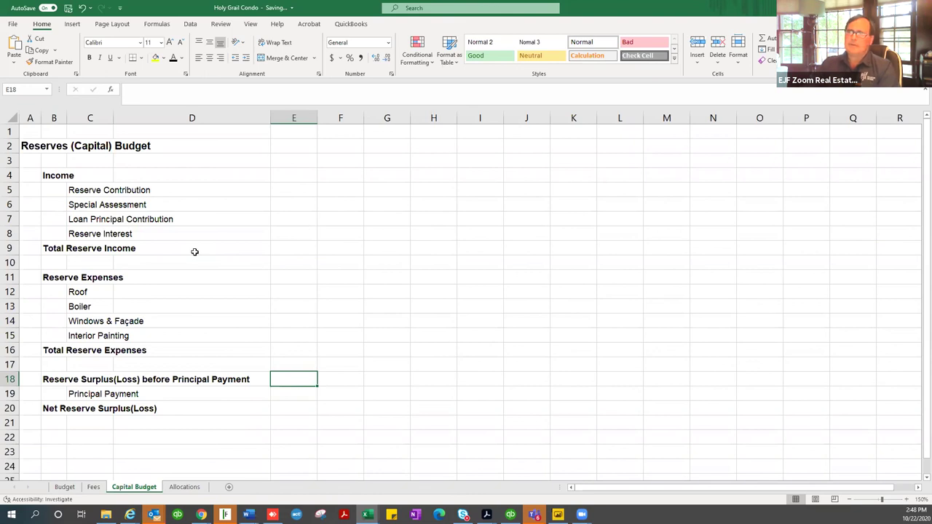
Step: Enter a Reserve Contribution of 50000 in cell E5
left_click(294, 187)
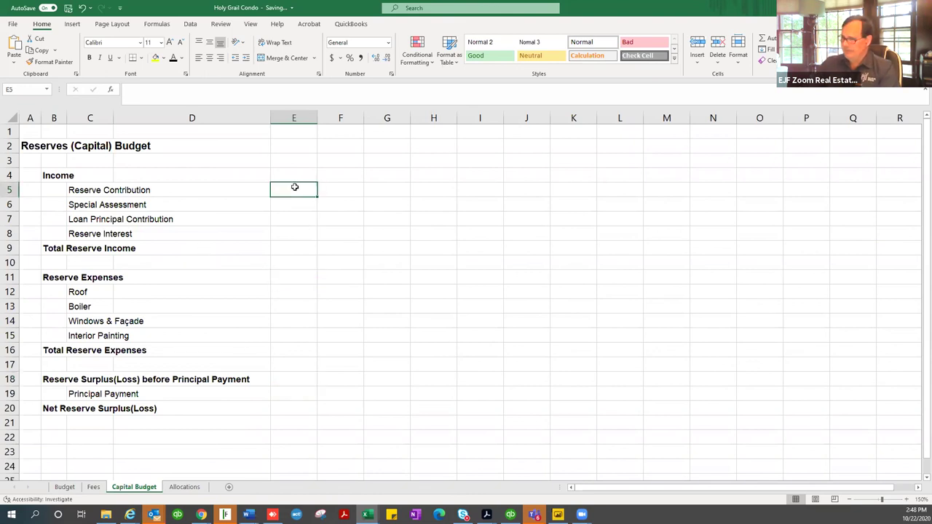
type("50000")
key("Return")
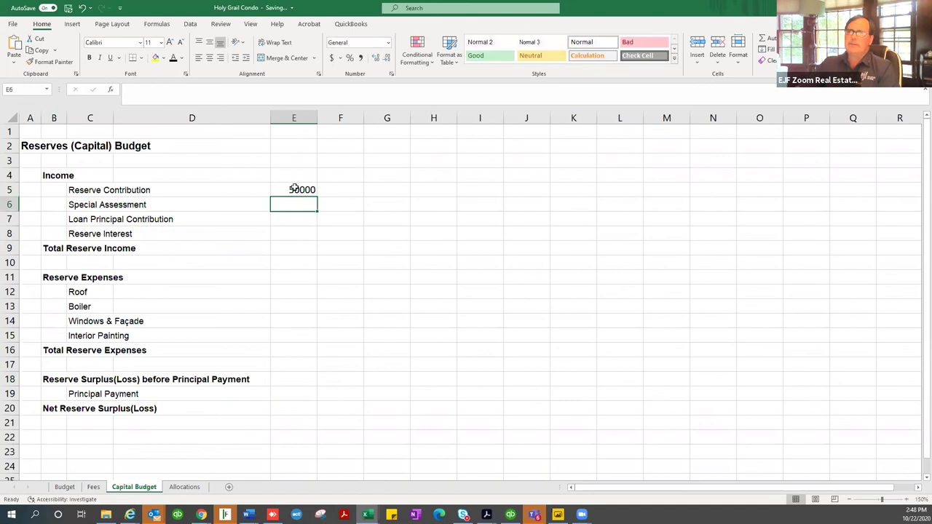
Step: Give the Total Reserve Income cell E9 a top border and AutoSum the income amounts above it
left_click(295, 248)
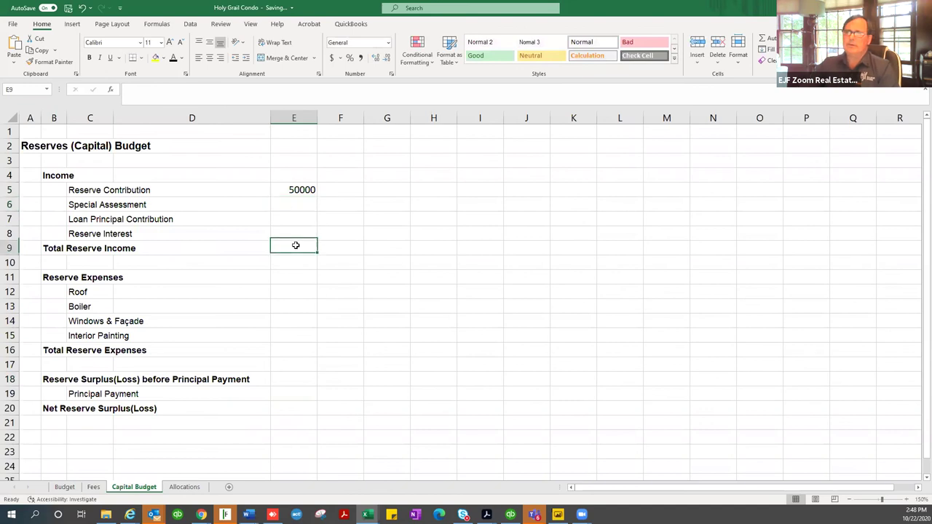
left_click(143, 59)
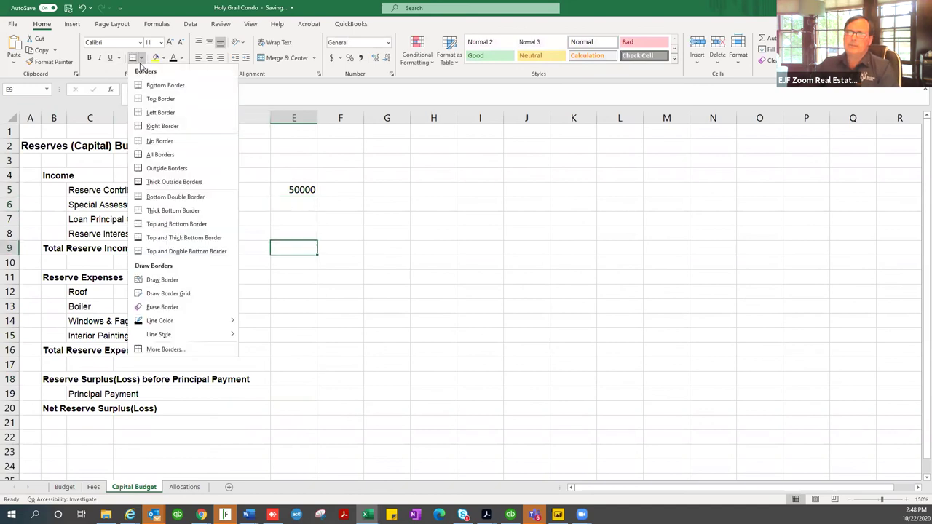
left_click(150, 103)
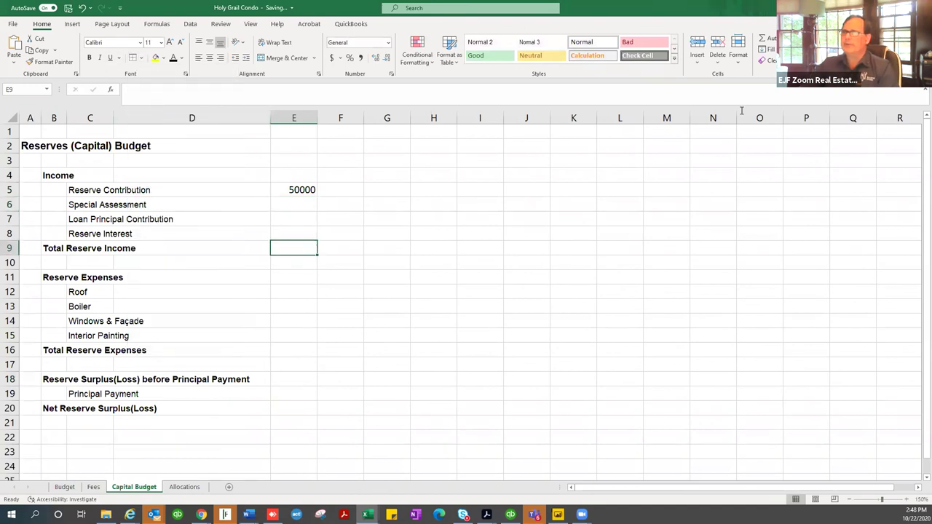
left_click(766, 38)
key("Return")
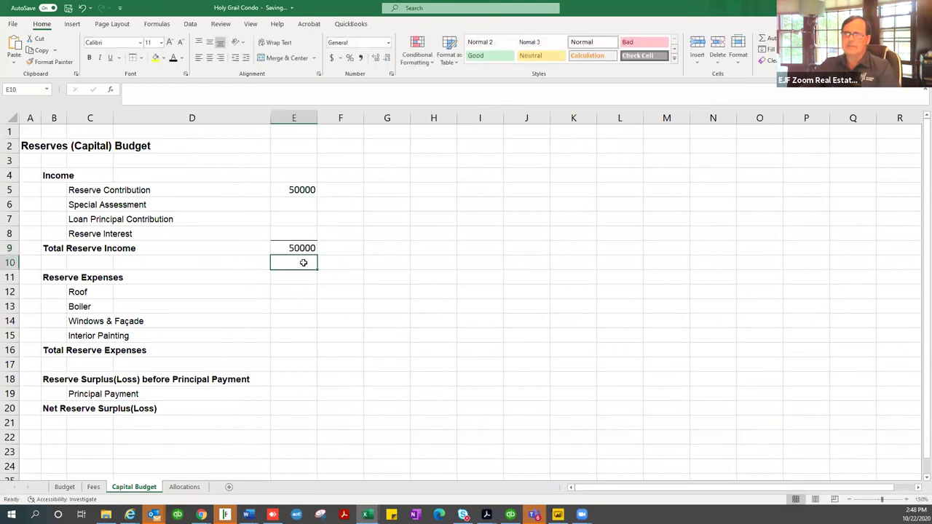
Step: Enter a Roof expense of 100000 in cell E12
left_click(290, 291)
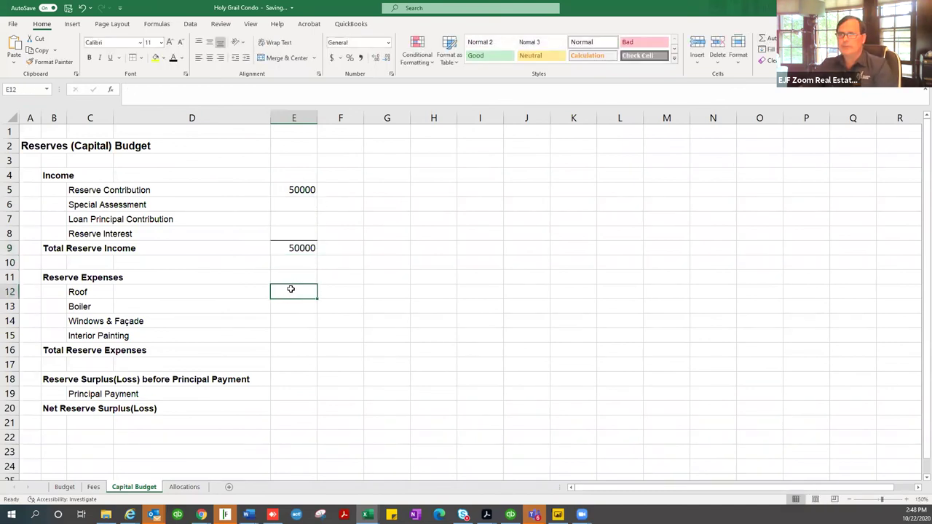
type("100000")
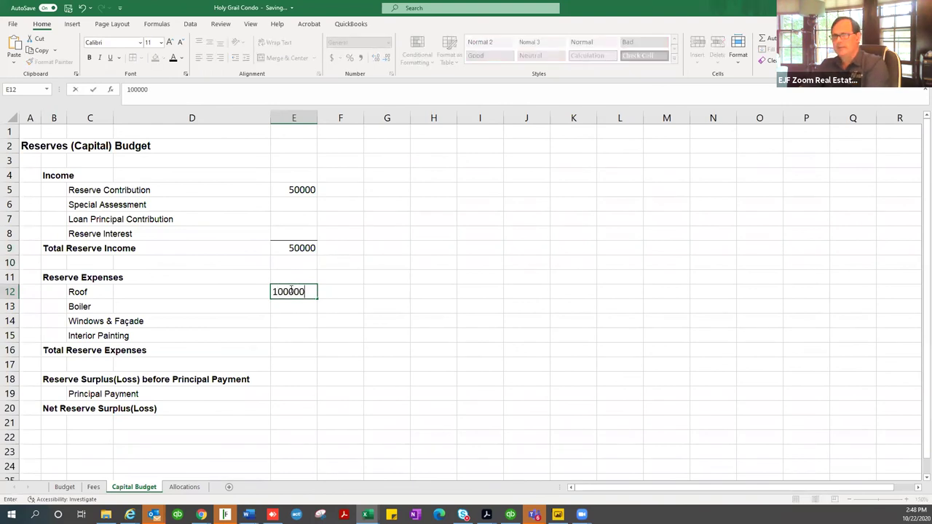
key("Return")
Step: Give the Total Reserve Expenses cell E16 a top border and AutoSum the expense amounts above it
left_click(297, 351)
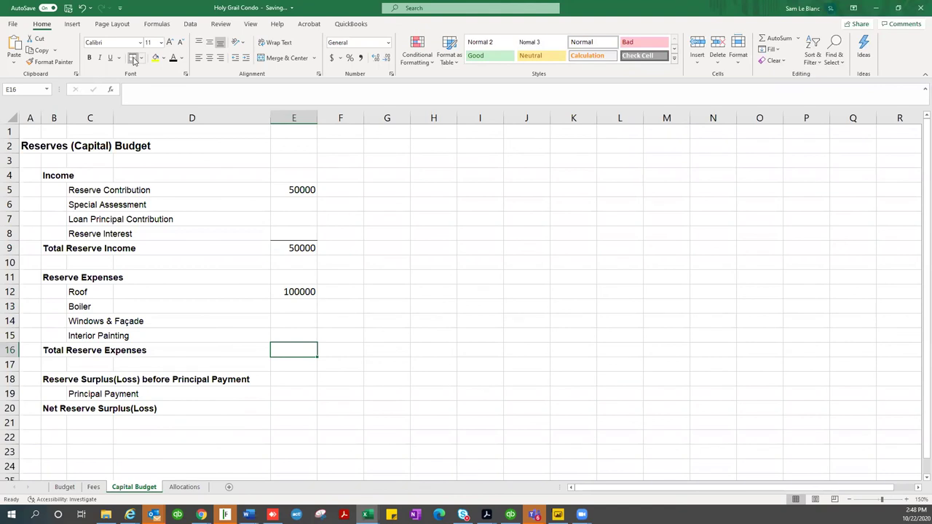
left_click(772, 41)
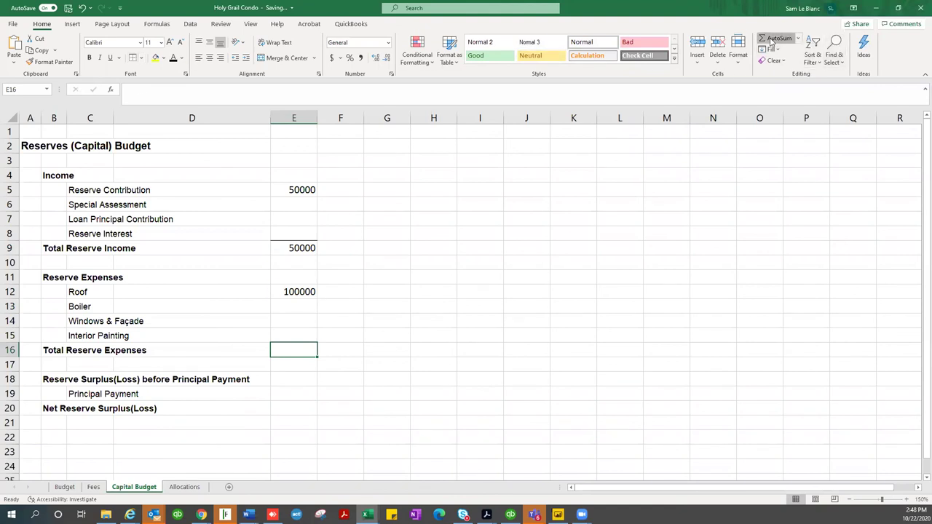
key("Return")
Step: Calculate the Reserve Surplus(Loss) before Principal Payment in E18 with the formula =E9-E12
left_click(293, 379)
type("=")
left_click(290, 248)
type("-")
left_click(302, 291)
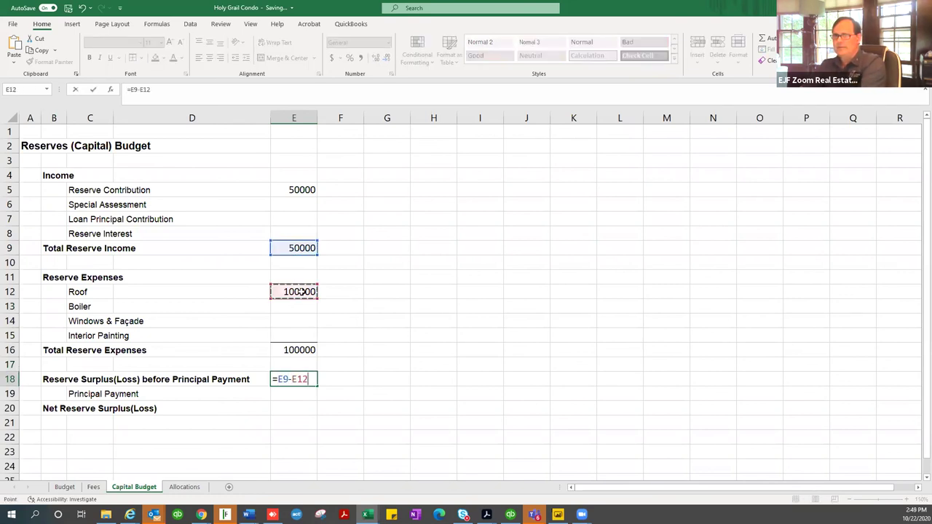
key("Return")
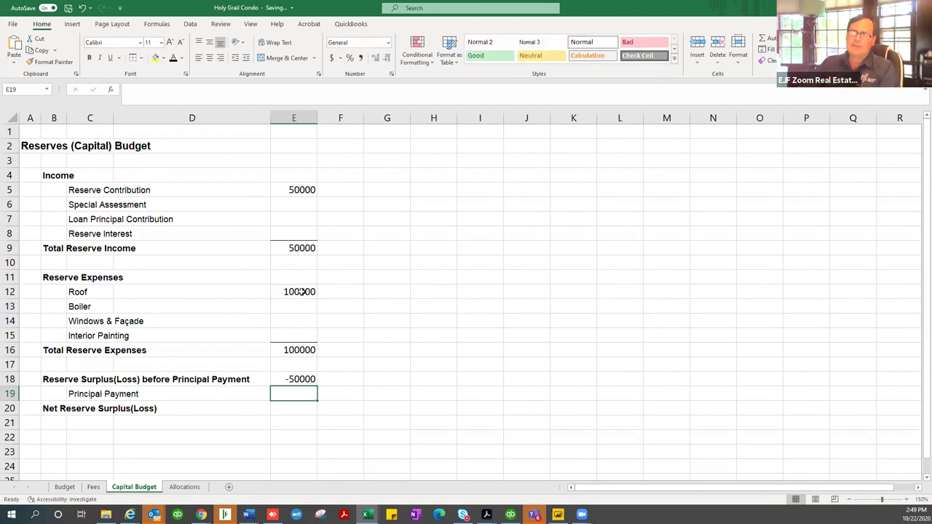
Step: Format the amounts in E5:E19 with the comma number style and no decimal places
left_click_drag(311, 190, 294, 393)
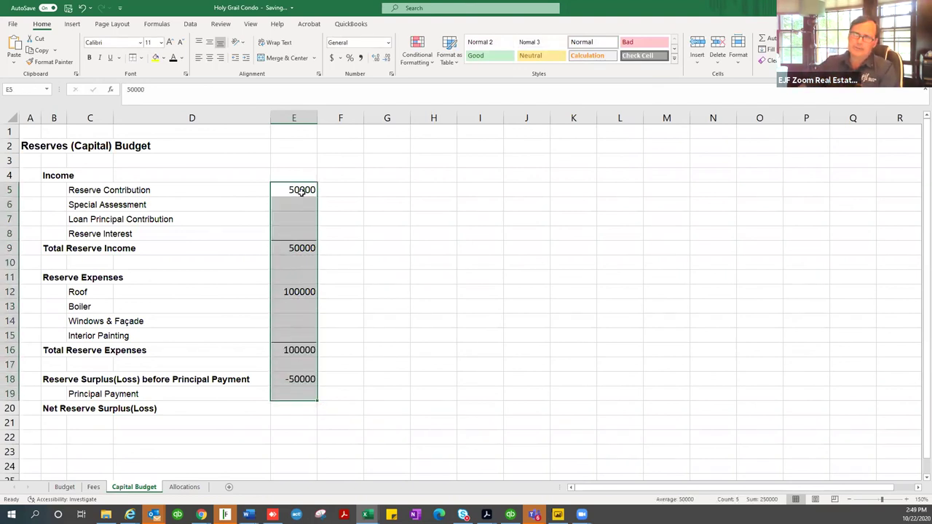
left_click(361, 58)
left_click(387, 57)
left_click(387, 57)
left_click(307, 380)
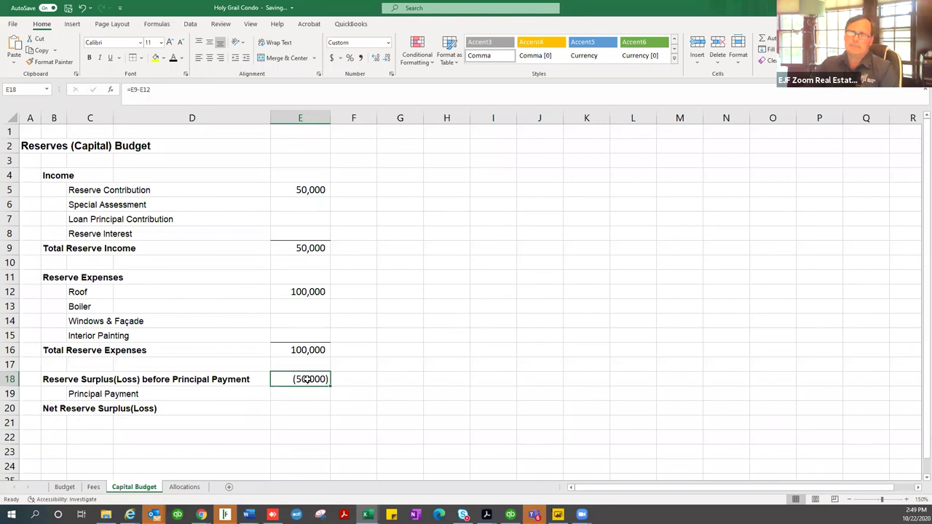
left_click(65, 292)
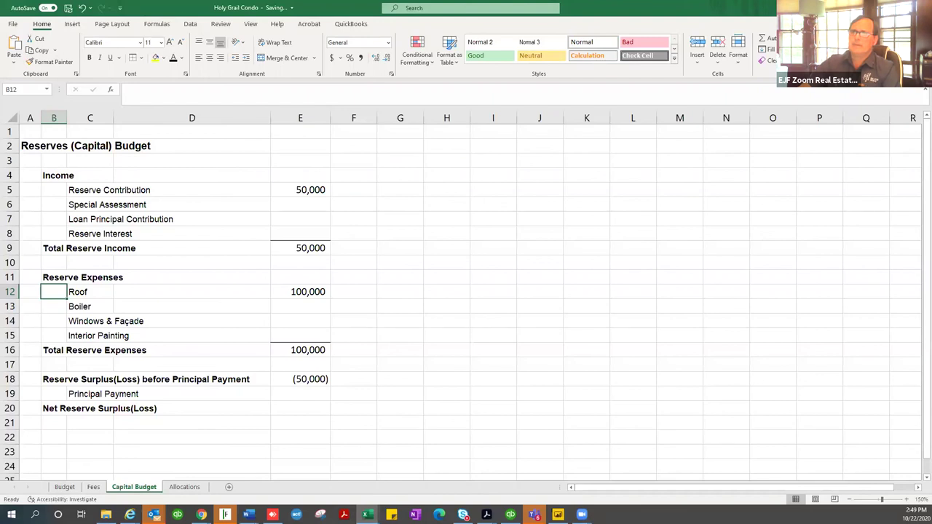
Step: Switch to the Successful Budgeting talking points document in Word and return to its beginning
key("alt+Tab")
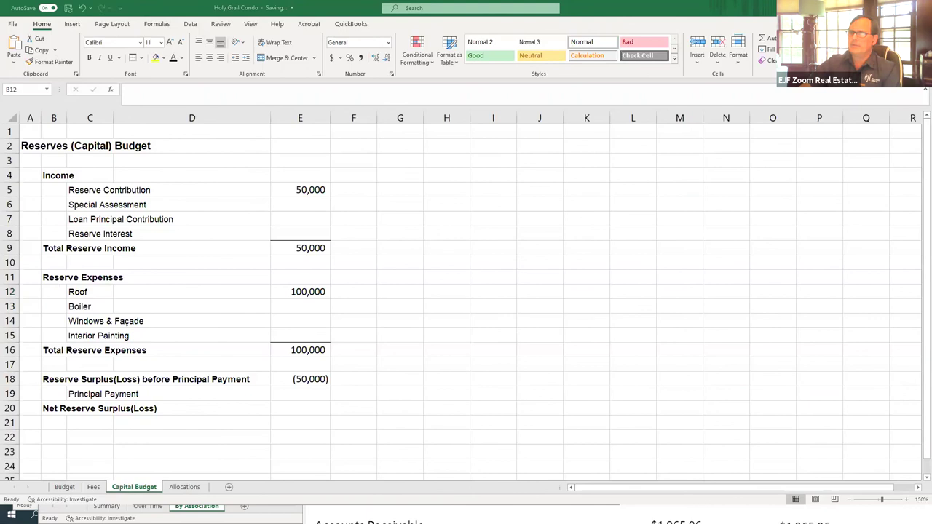
key("alt+Tab")
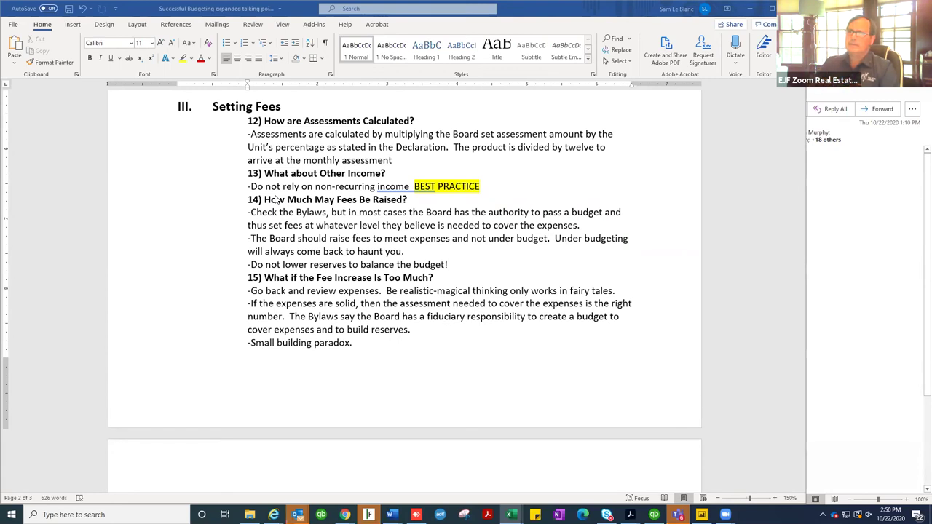
scroll(281, 219, "up", 6)
scroll(280, 217, "up", 20)
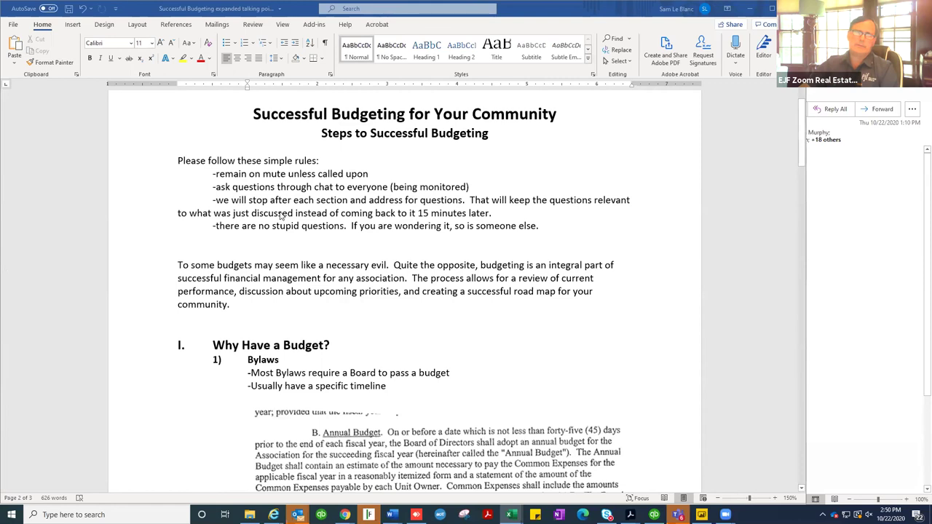
scroll(281, 216, "up", 2)
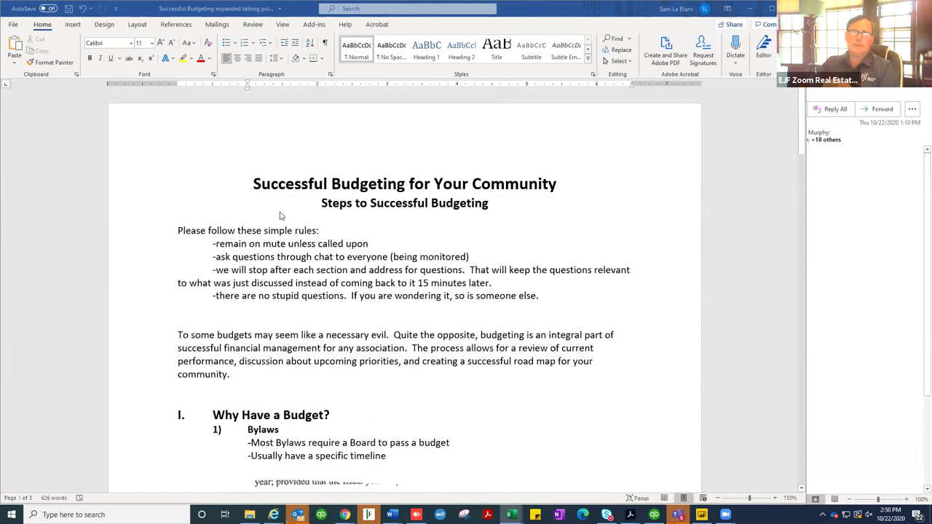